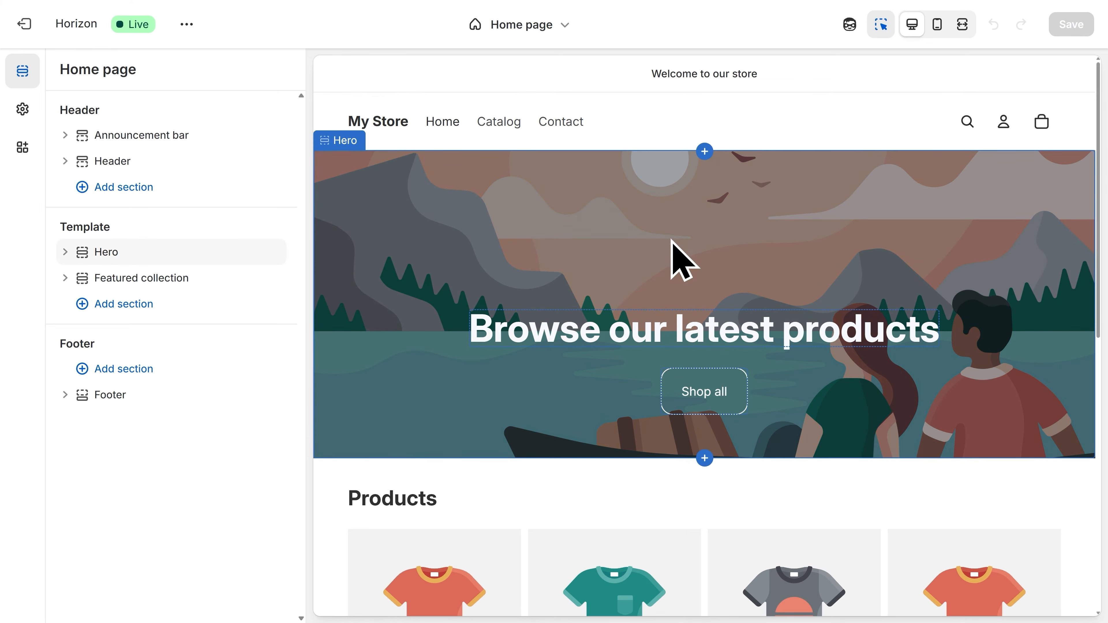
# Step: Upload the 1.jpg yarn photo and set it as the Hero section's first media image
pyautogui.click(676, 251)
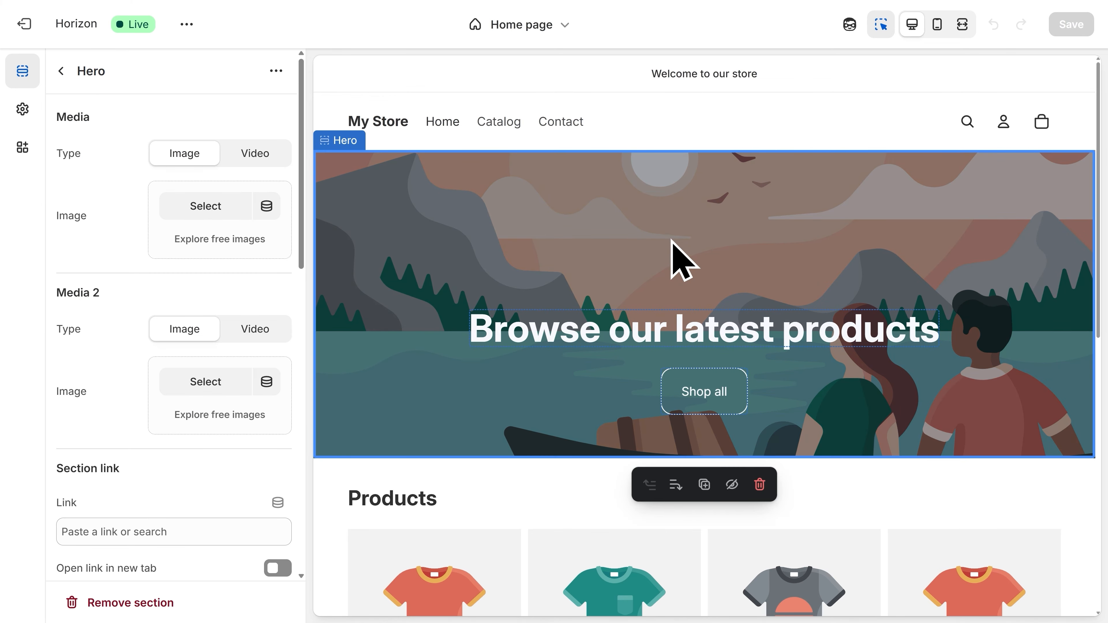
pyautogui.click(194, 210)
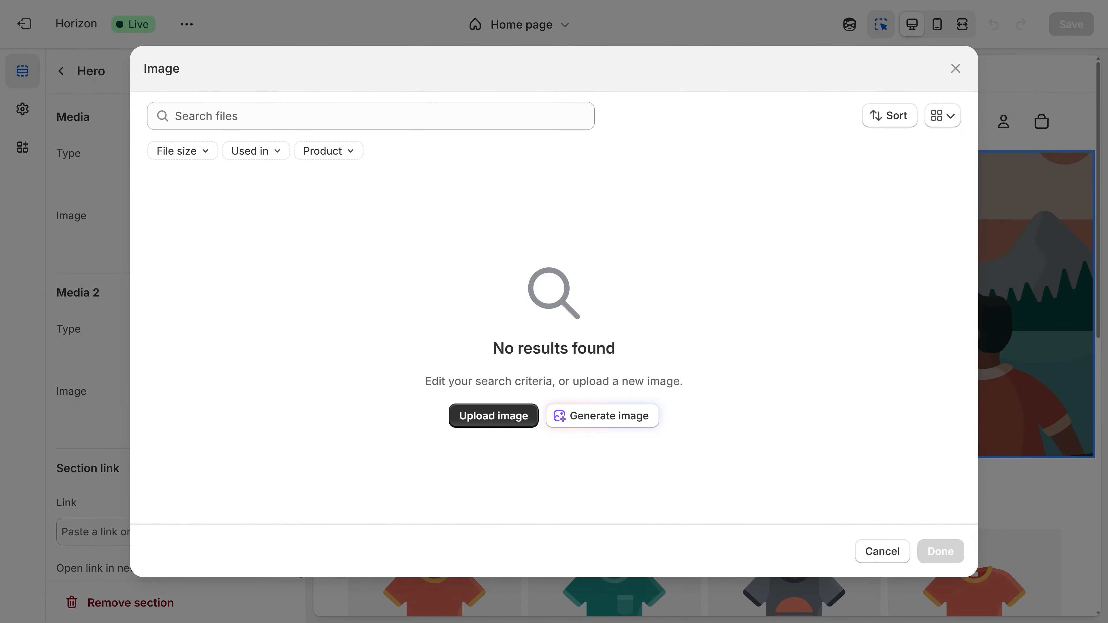
pyautogui.moveTo(0, 380); pyautogui.dragTo(332, 315)
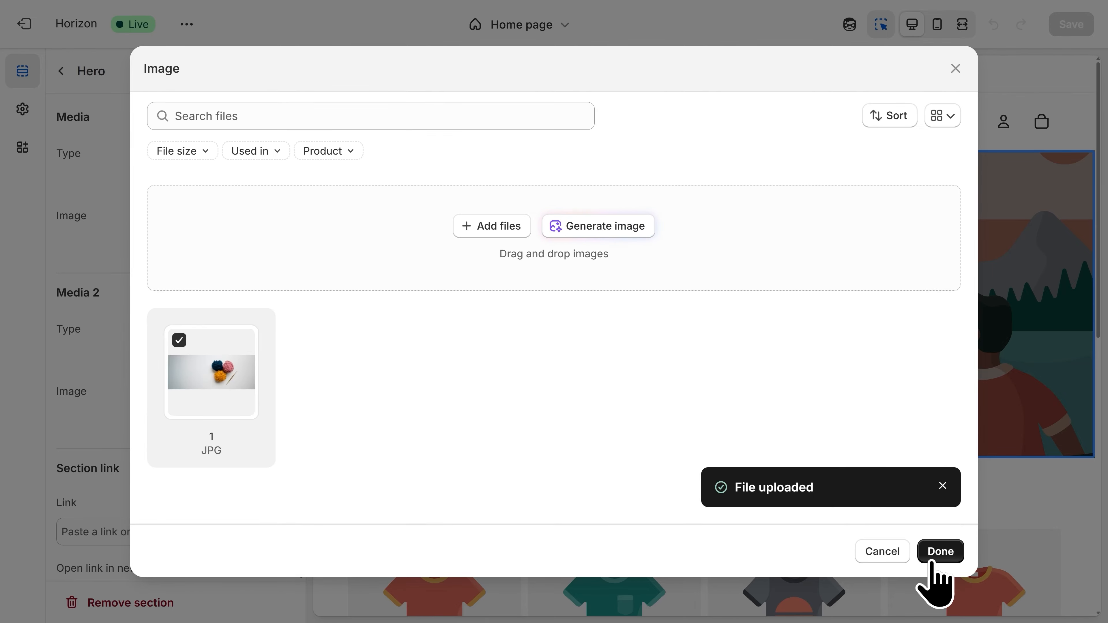
pyautogui.click(940, 552)
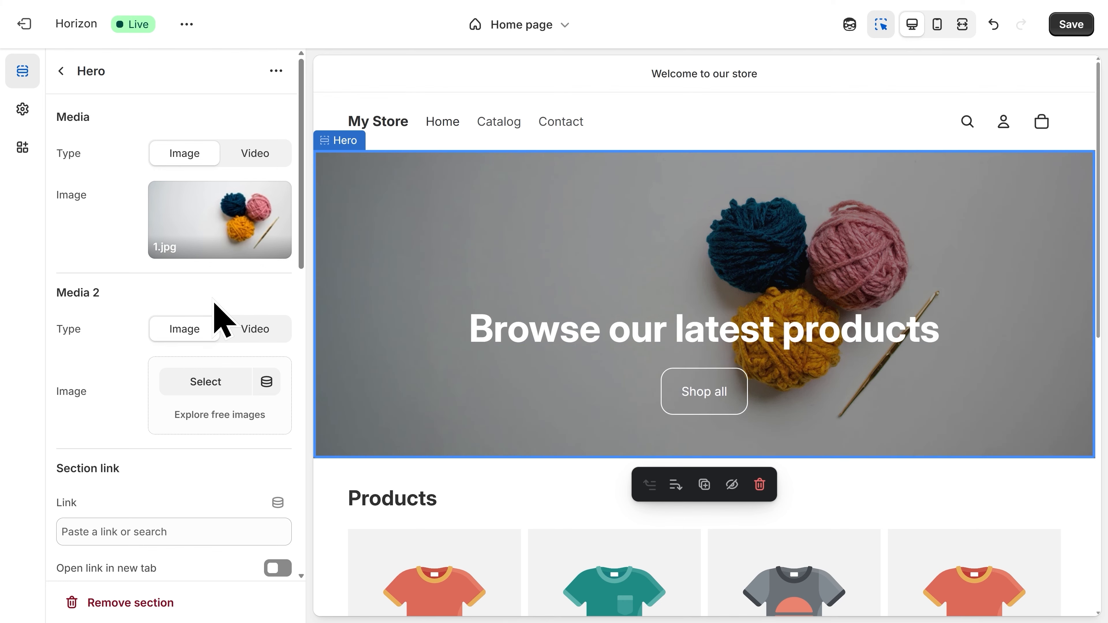
# Step: Set the Hero section's height to Small
pyautogui.scroll(-8, 214, 305)
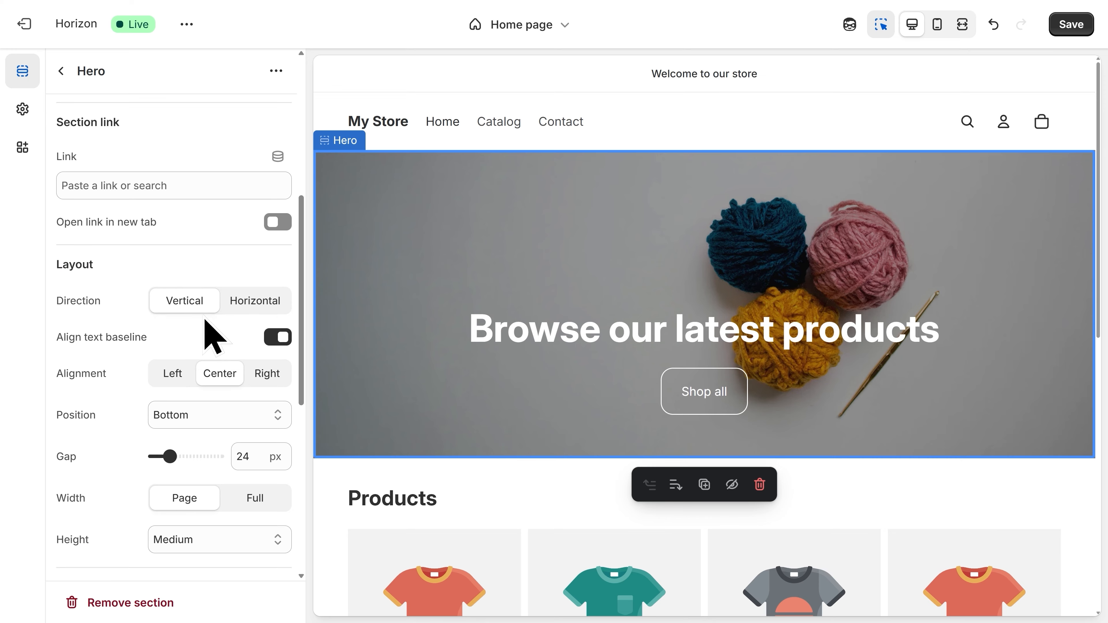
pyautogui.scroll(-3, 210, 329)
pyautogui.scroll(-2, 208, 387)
pyautogui.click(214, 374)
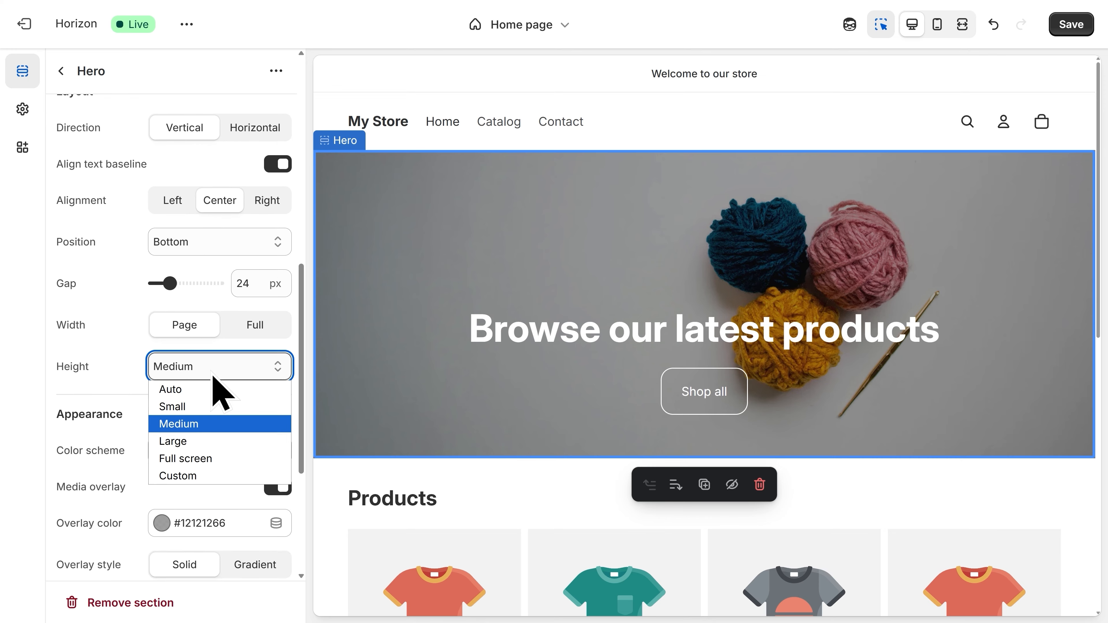
pyautogui.click(211, 406)
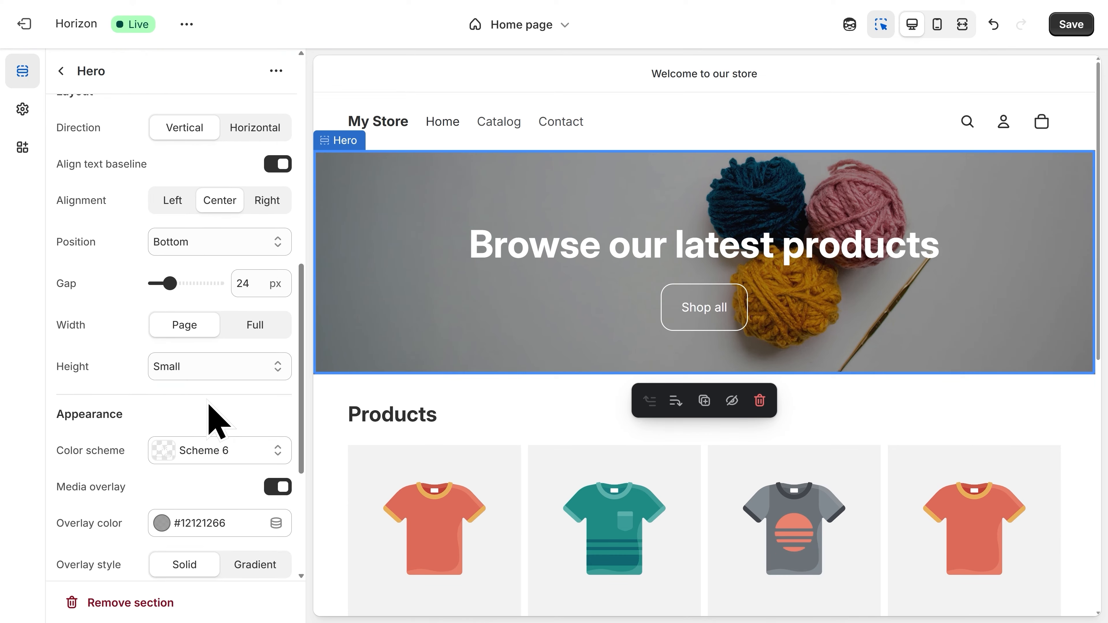
# Step: Replace the Hero heading text with "Handmade Toys. Crafted with Love."
pyautogui.click(626, 257)
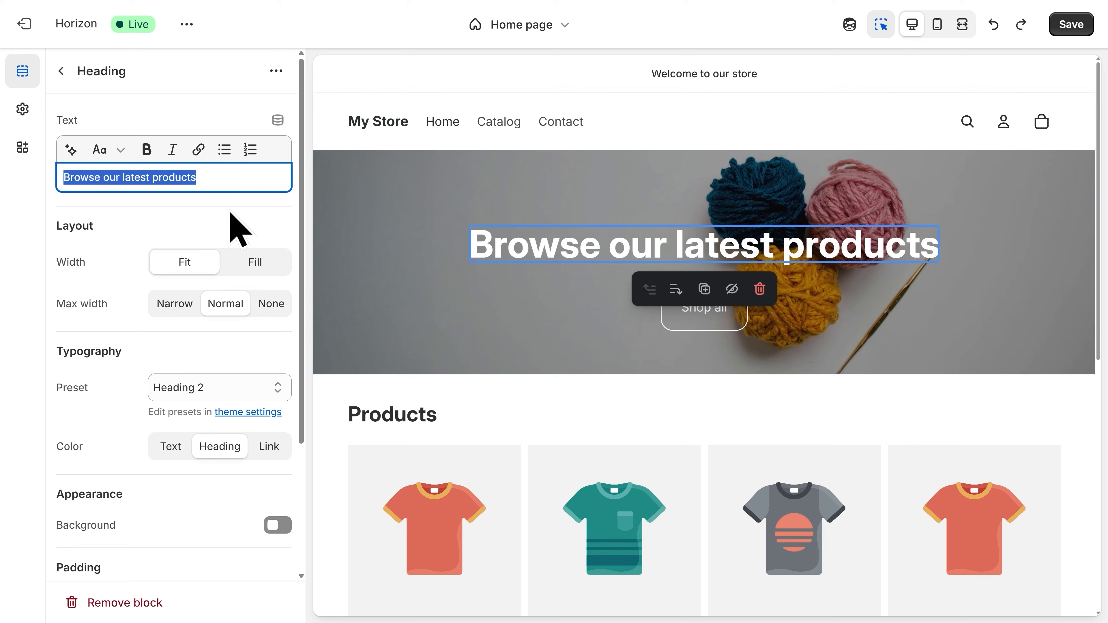
pyautogui.write('Handmade Toys. Crafted with Love.')
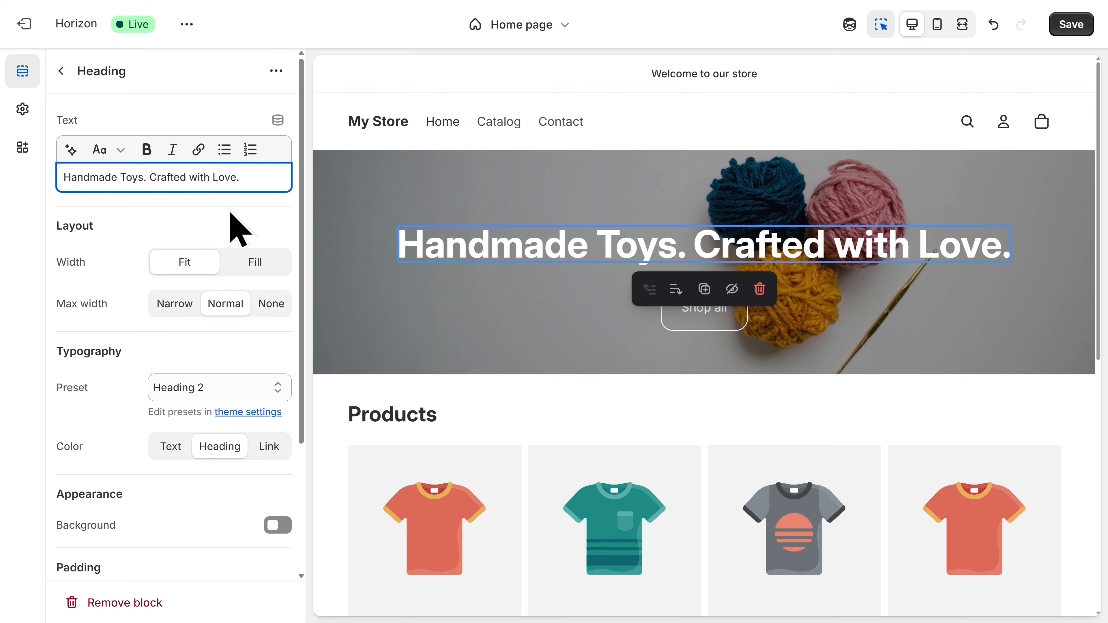
pyautogui.click(230, 214)
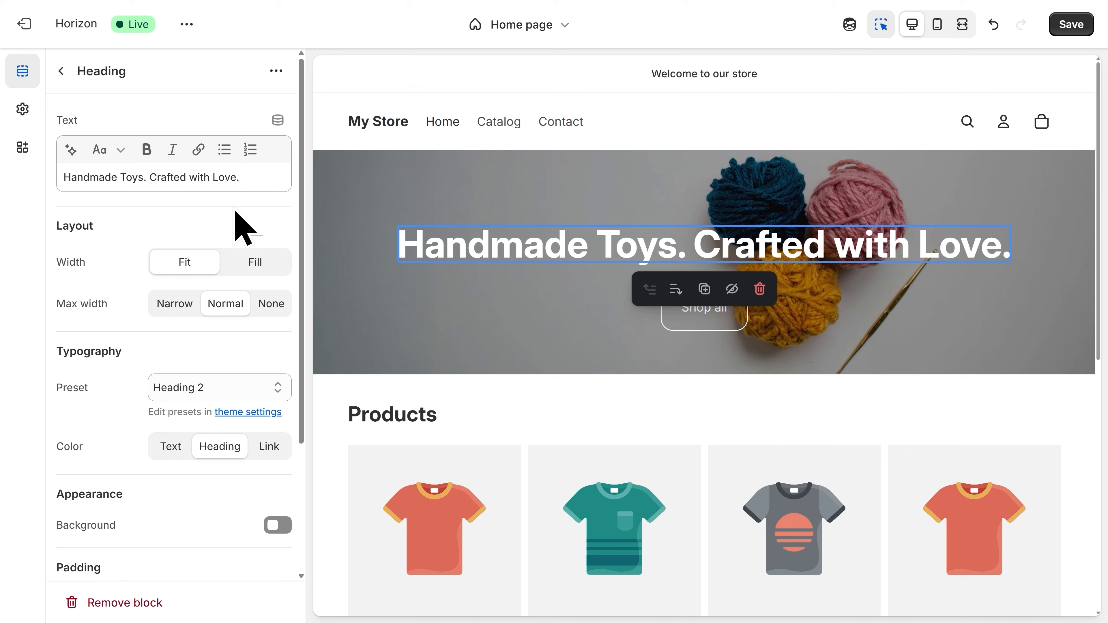
# Step: Add an Icons with text section to the home page template below the Featured collection
pyautogui.click(62, 70)
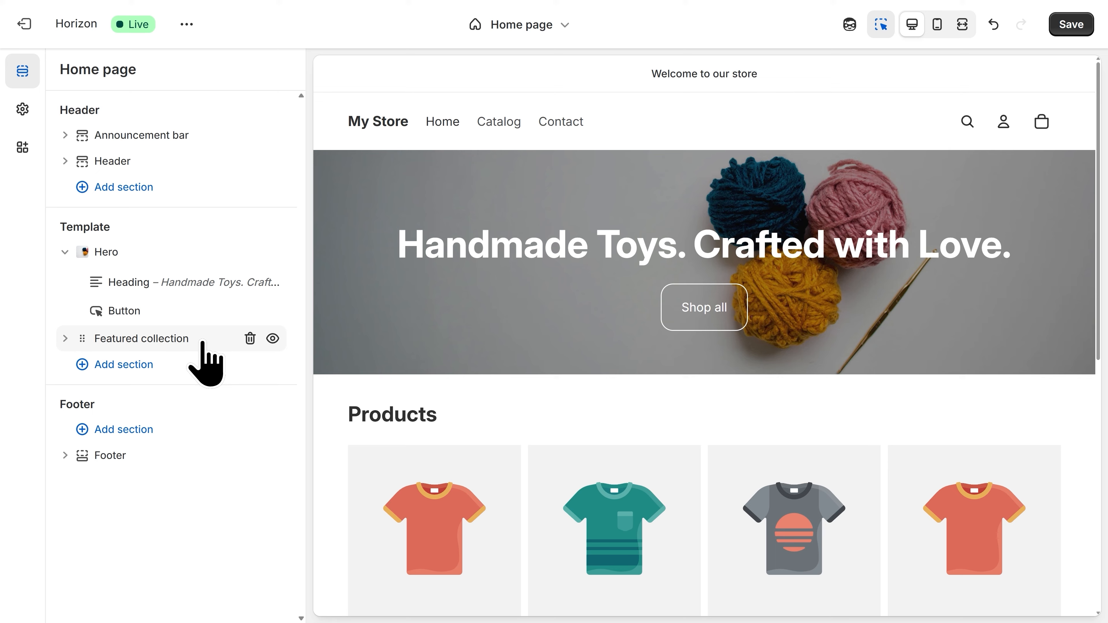
pyautogui.click(126, 372)
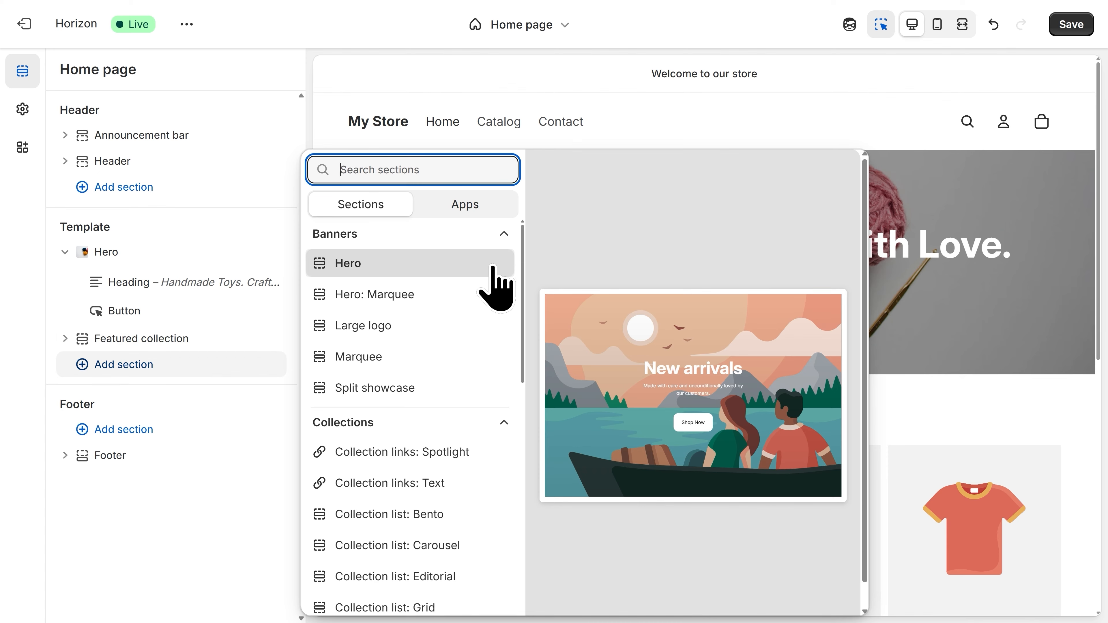
pyautogui.moveTo(523, 282); pyautogui.dragTo(523, 552)
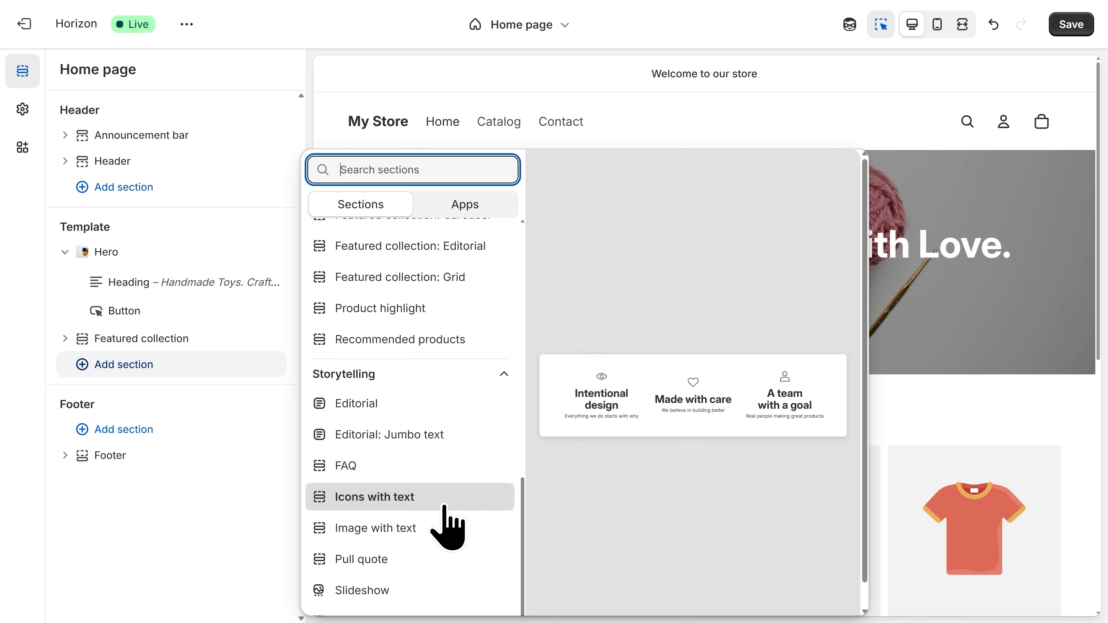
pyautogui.click(444, 506)
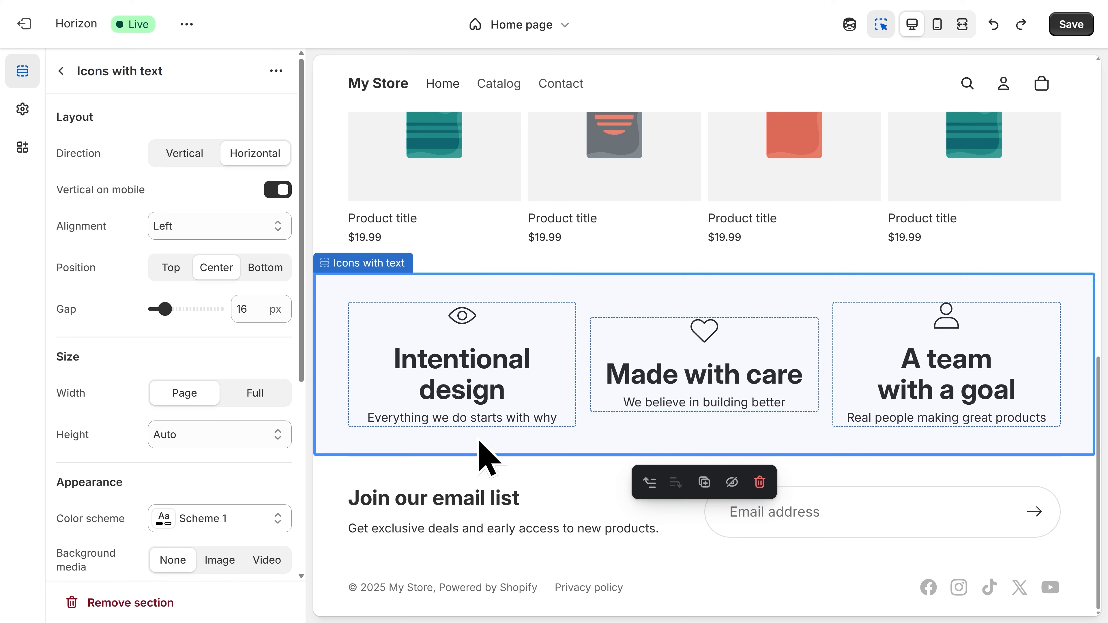
# Step: Redo the text edits that title the three icon columns "An Eye for Quality", "Made to Be Loved" and "Made by Real People", with matching descriptions
pyautogui.hotkey('ctrl', 'shift', 'z')
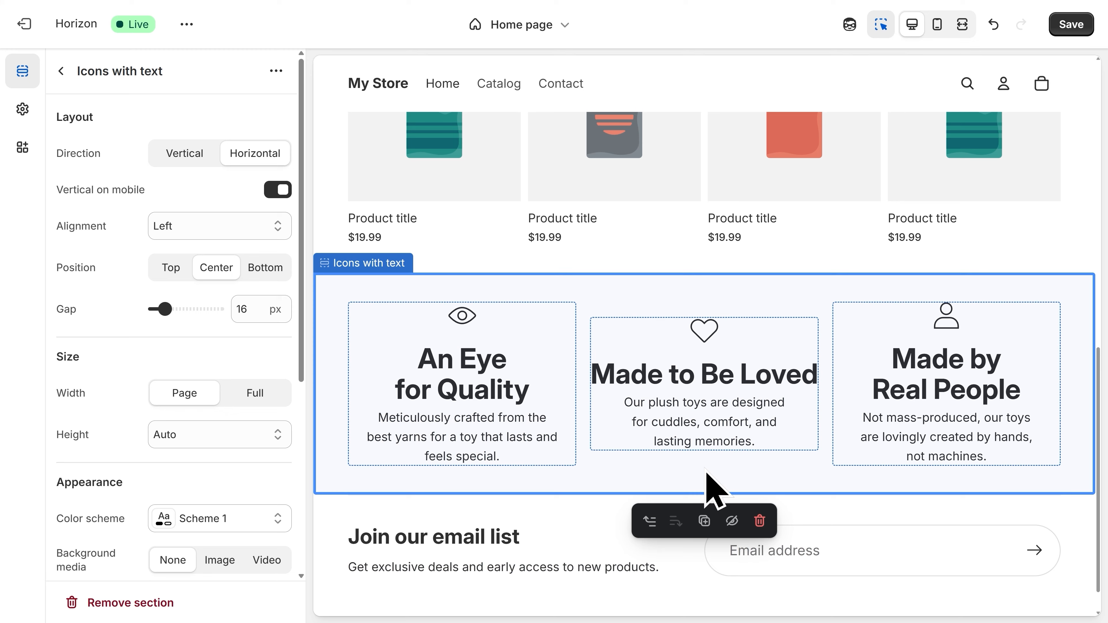
pyautogui.scroll(-1, 706, 473)
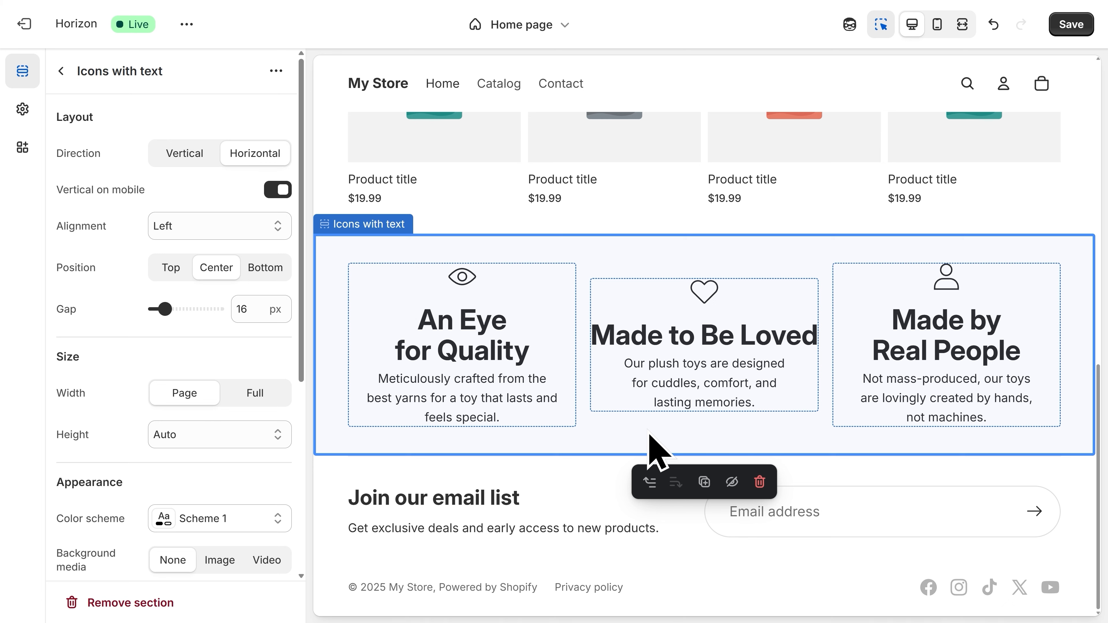
# Step: Add a blank Custom section to the template below the Icons with text section
pyautogui.click(63, 72)
pyautogui.scroll(-3, 193, 371)
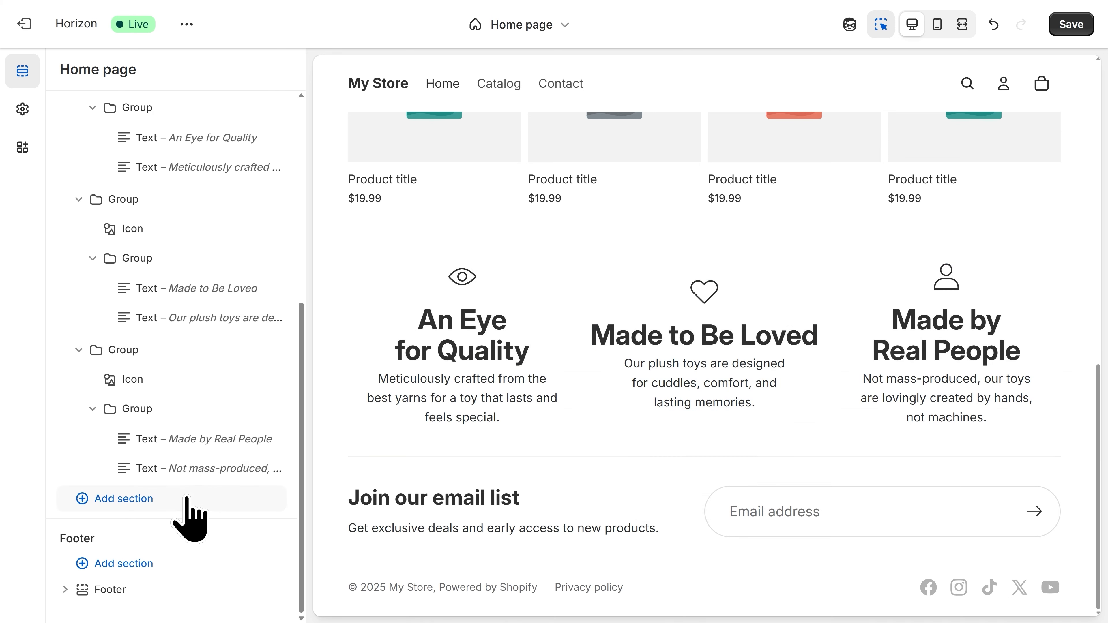
pyautogui.click(176, 502)
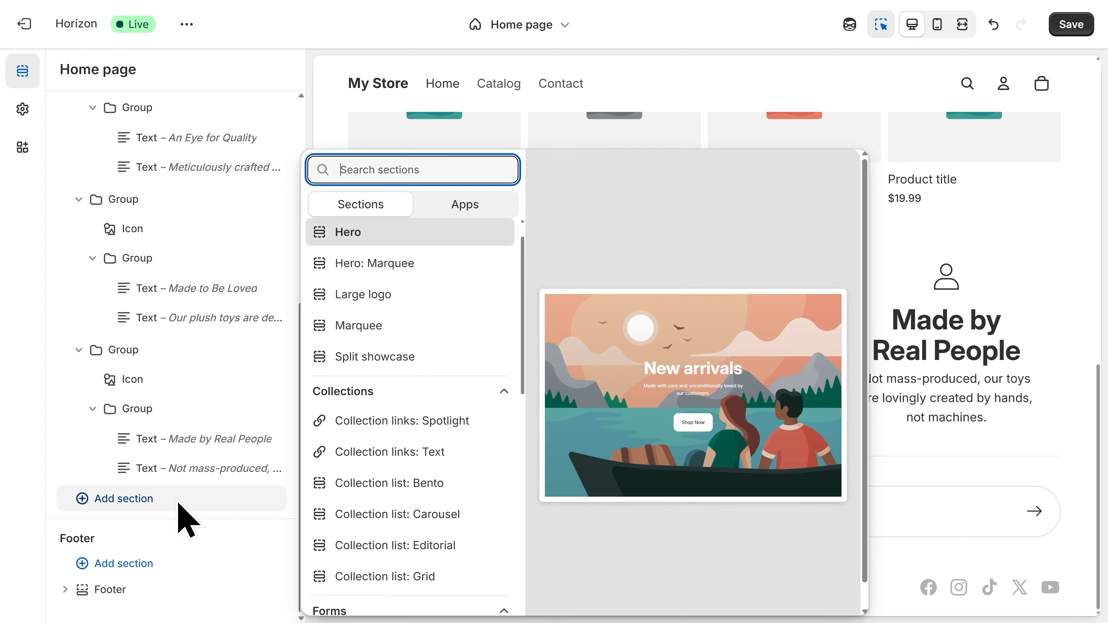
pyautogui.scroll(-1, 521, 379)
pyautogui.moveTo(521, 379); pyautogui.dragTo(514, 470)
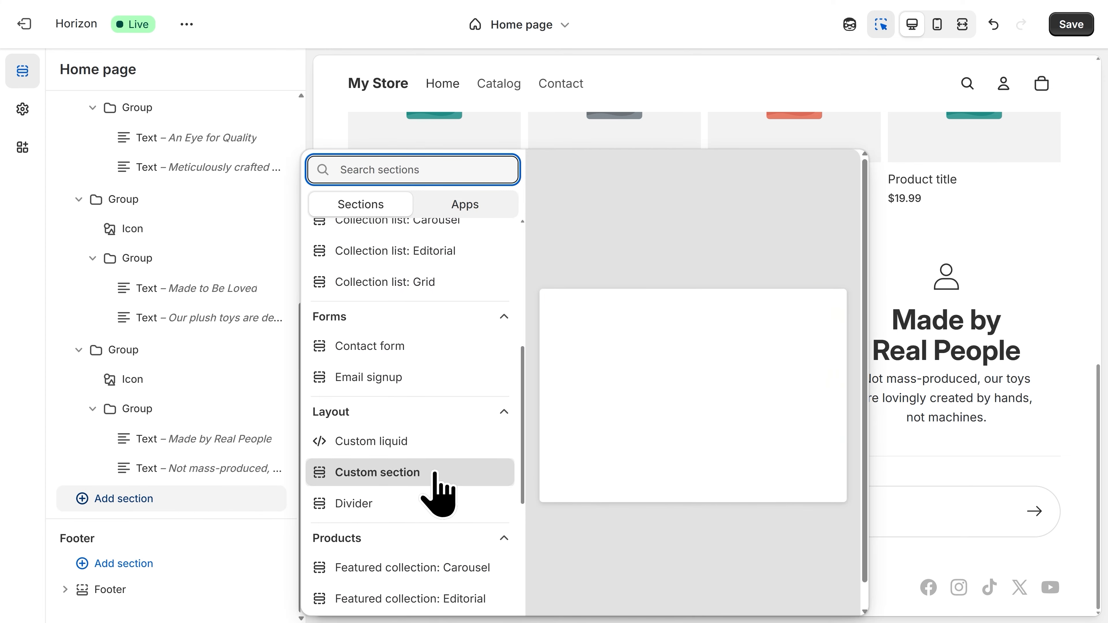
pyautogui.click(436, 474)
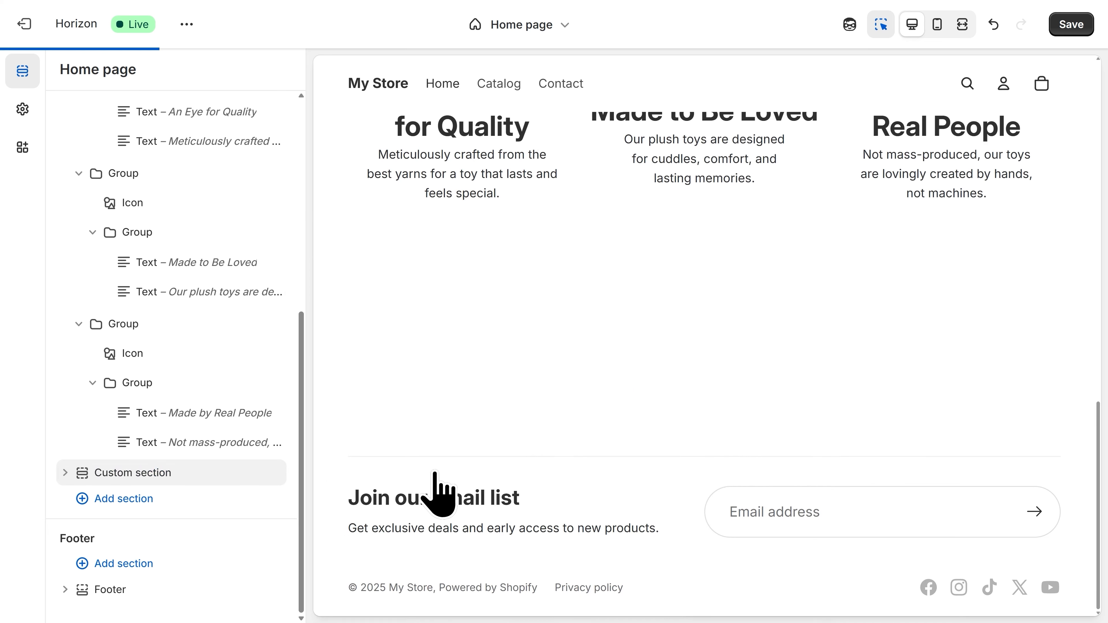
# Step: Generate a block in the Custom section from the prompt "Create a 3-column customer reviews layout with a quote, name, and star rating."
pyautogui.click(65, 473)
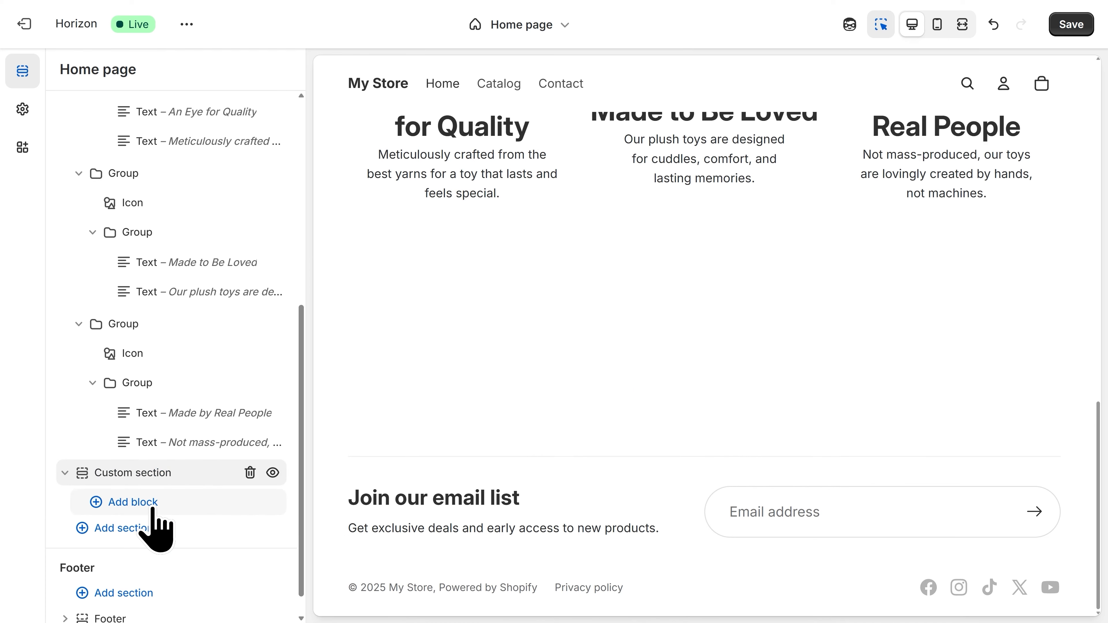
pyautogui.click(131, 502)
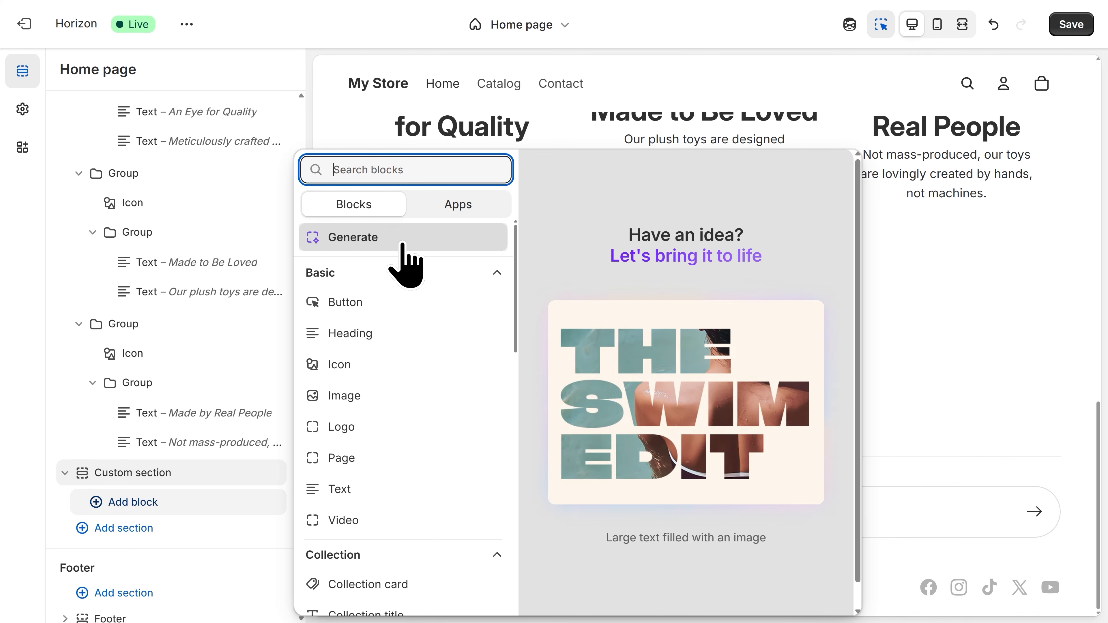
pyautogui.click(404, 244)
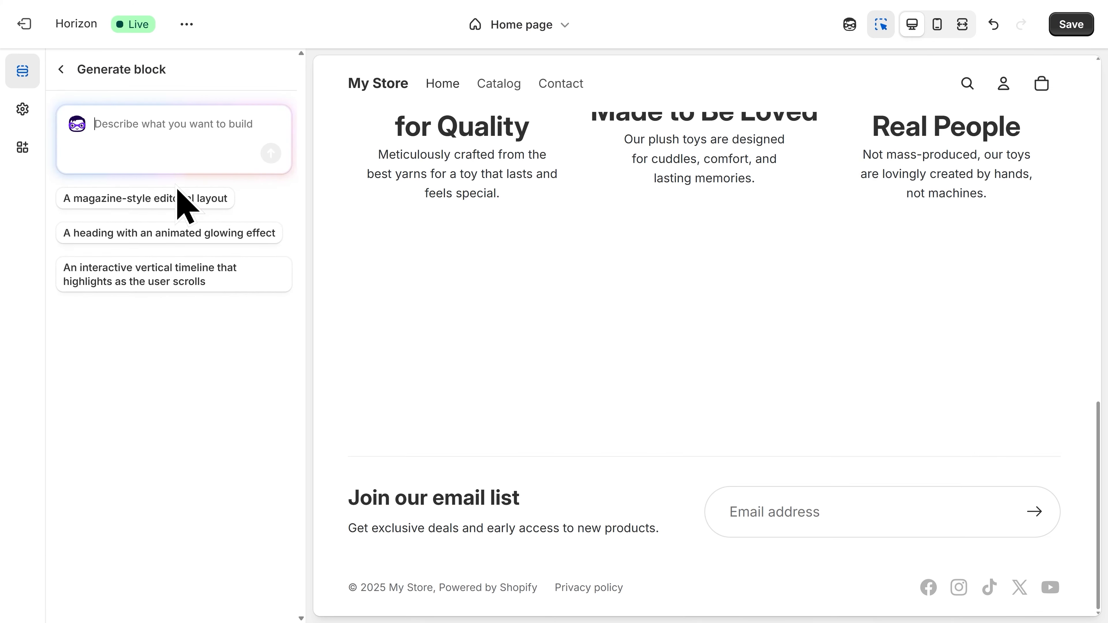
pyautogui.write('Create a 3-column customer reviews layout with a quote, name, and star rating.')
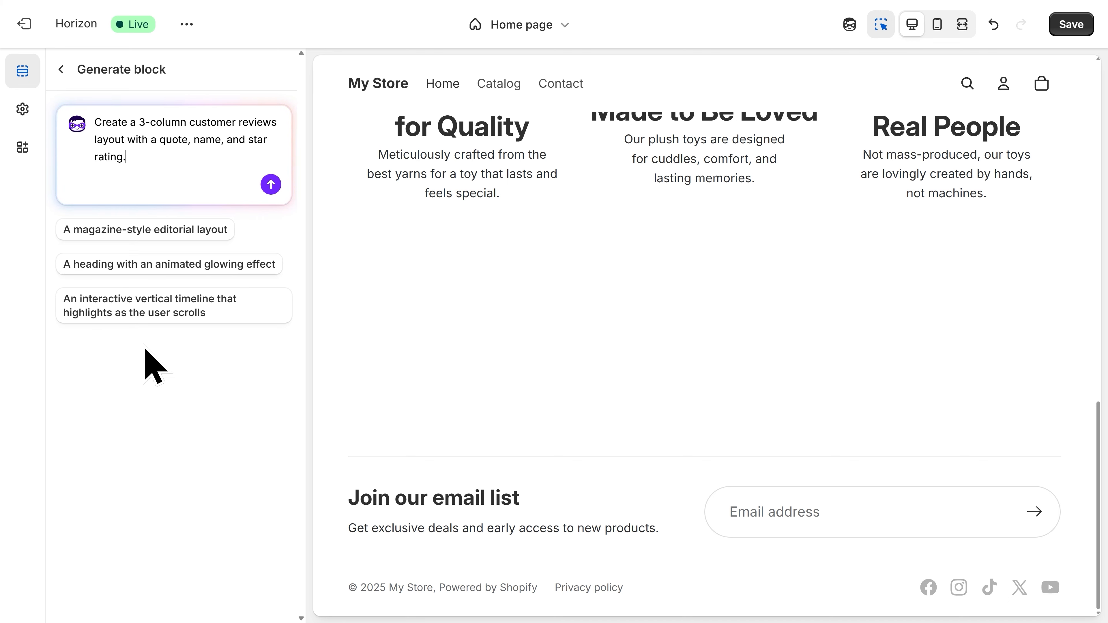
pyautogui.click(271, 185)
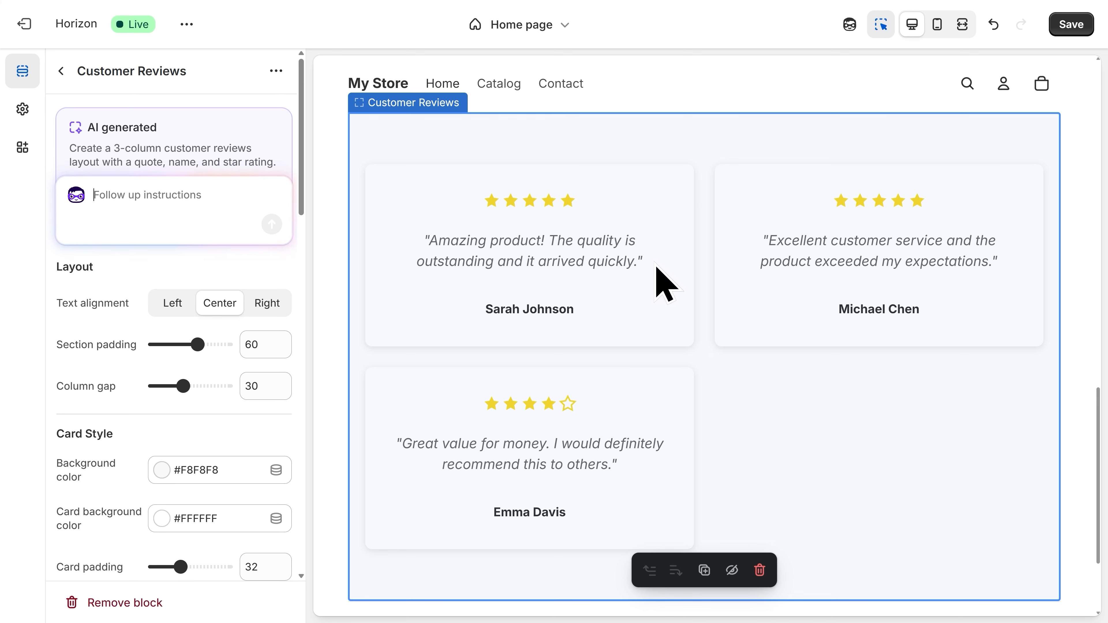
# Step: Replace the three sample review quotes with toy testimonials, set each customer name to Happy Customer, and give every review a star rating of 5
pyautogui.moveTo(298, 188); pyautogui.dragTo(290, 379)
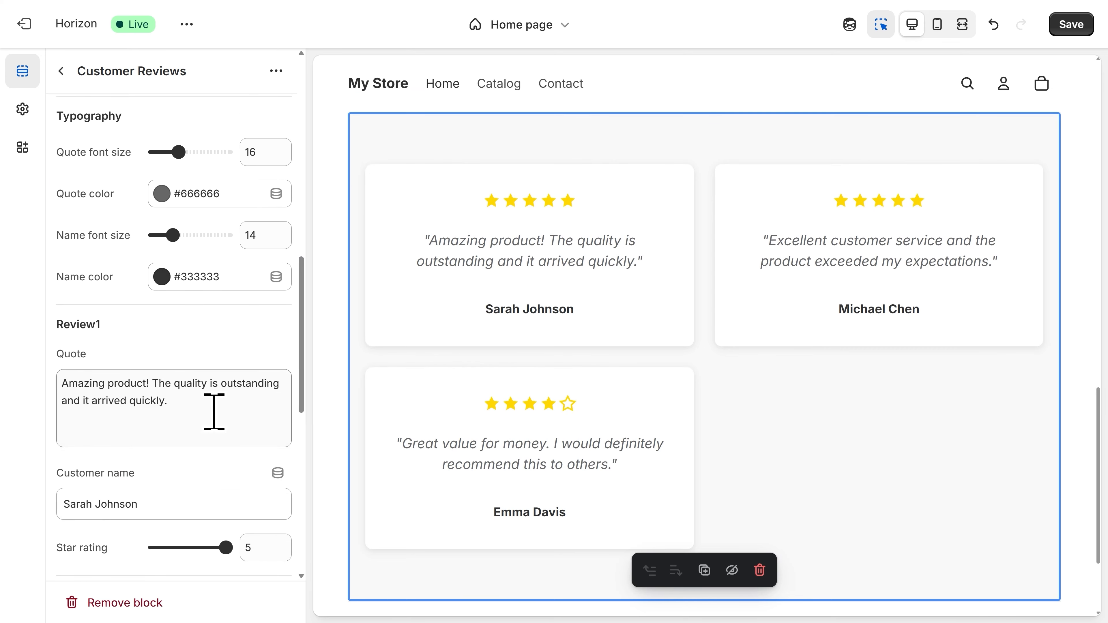
pyautogui.moveTo(213, 412); pyautogui.dragTo(53, 334)
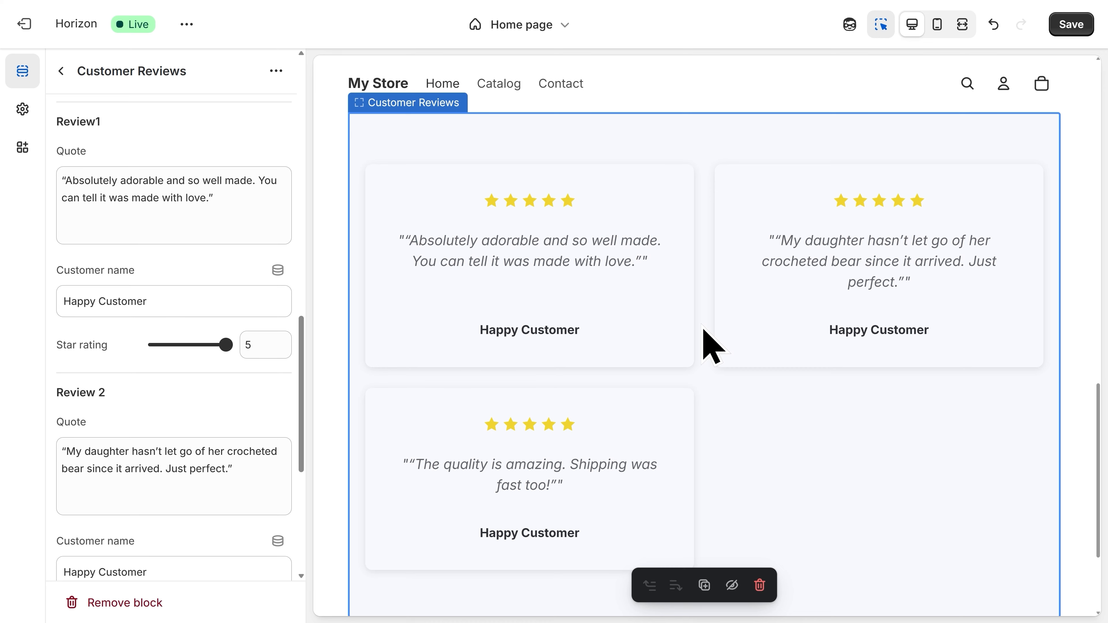
pyautogui.click(61, 70)
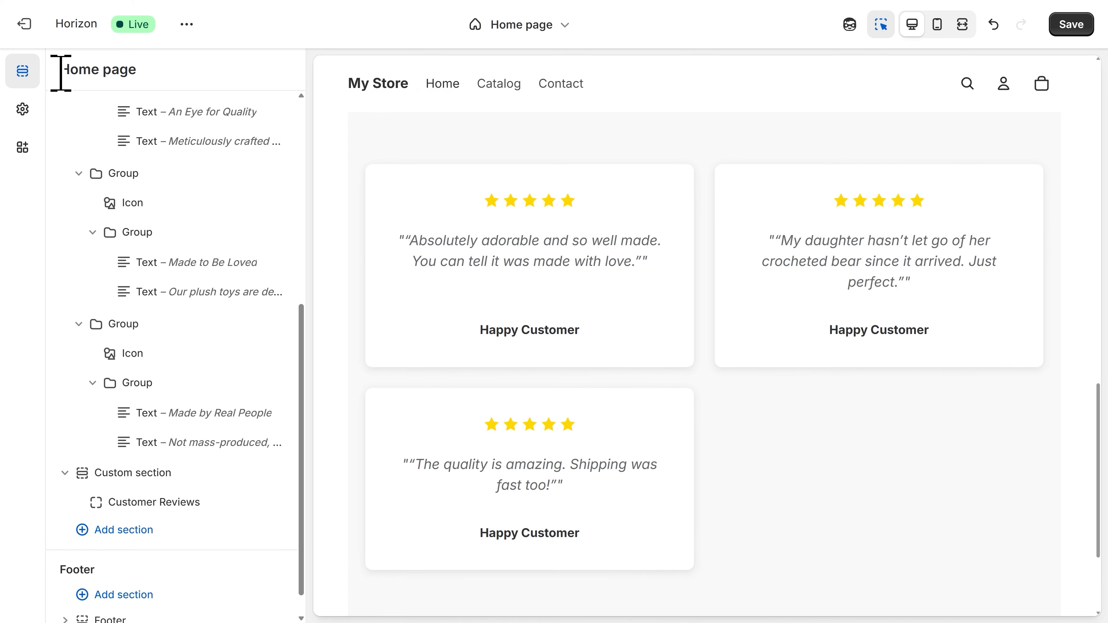
# Step: Add a Contact form section to the template below the customer reviews section
pyautogui.click(177, 533)
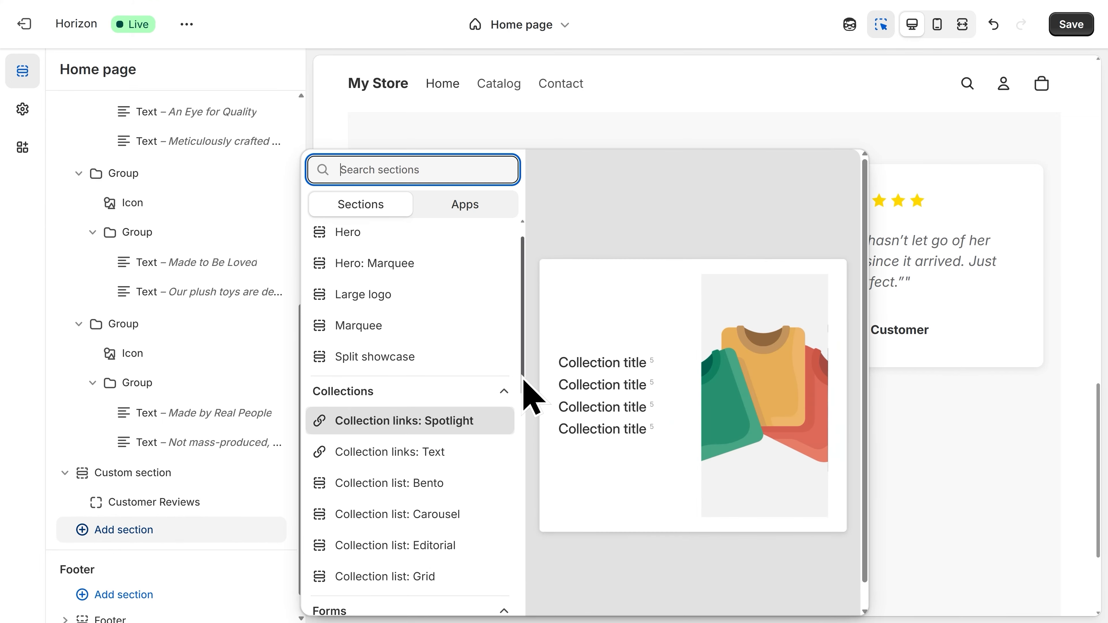
pyautogui.moveTo(522, 379); pyautogui.dragTo(518, 446)
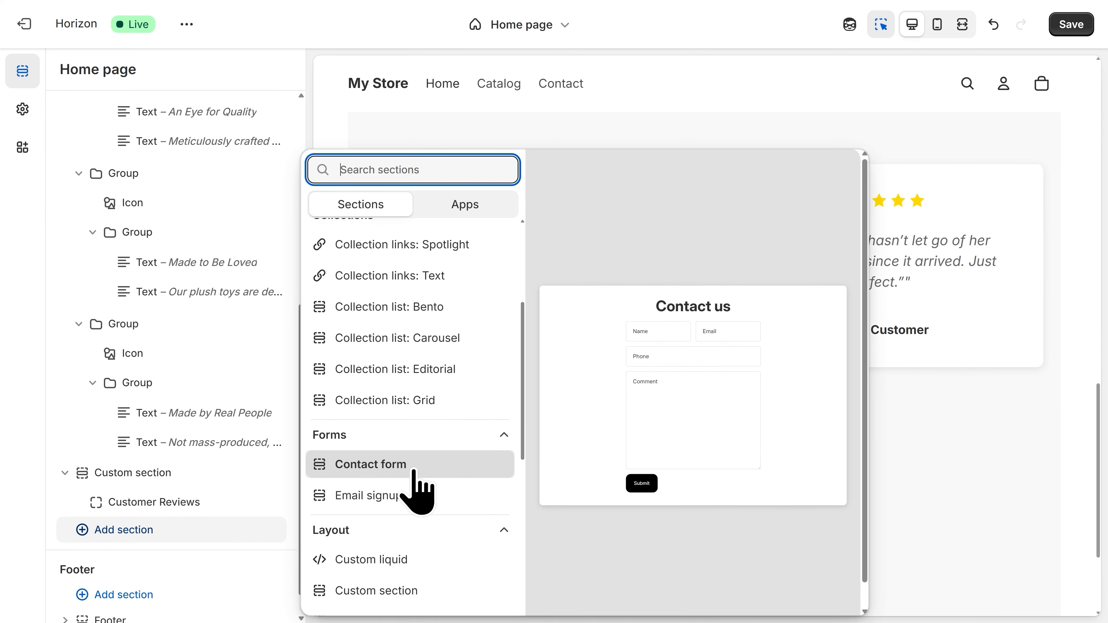
pyautogui.click(414, 470)
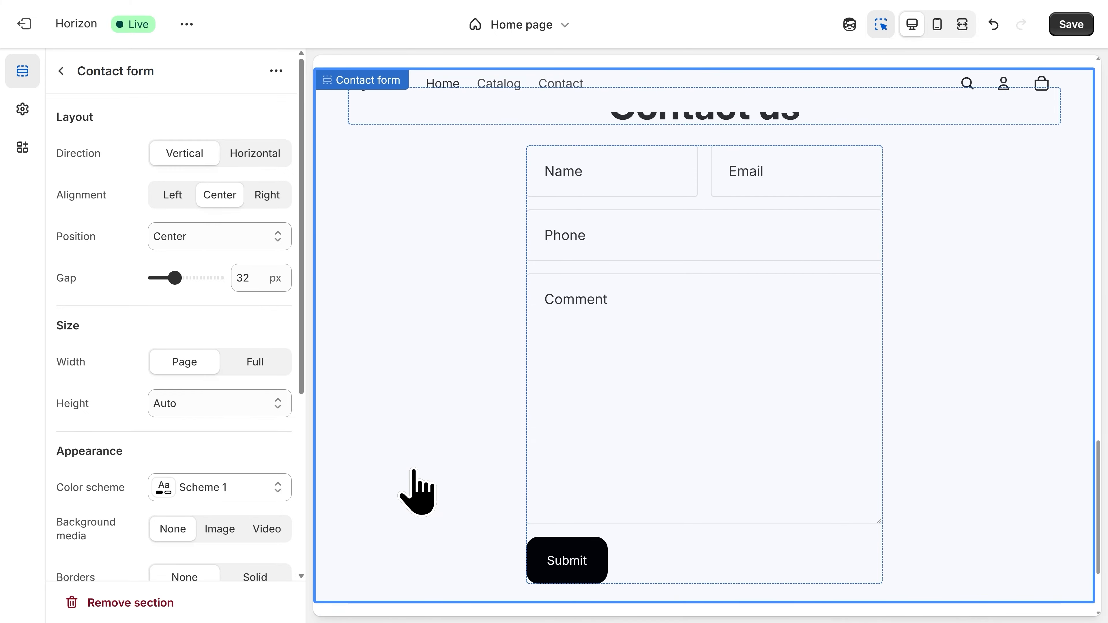
pyautogui.scroll(1, 428, 473)
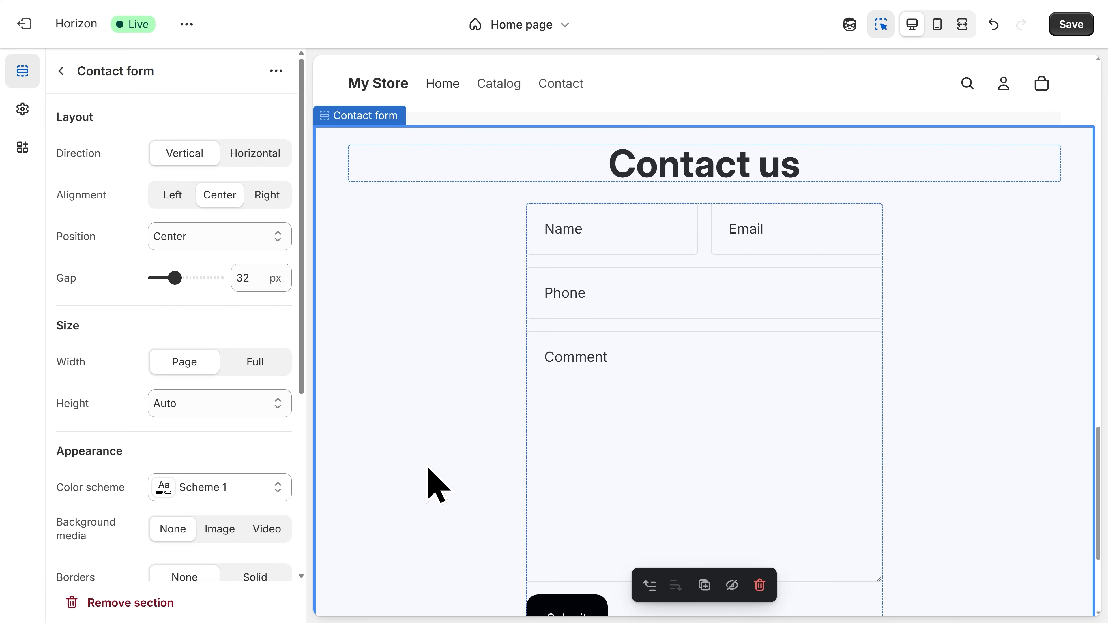
# Step: Replace the contact form's "Contact us" heading with text beginning "Place a Cus"
pyautogui.click(652, 179)
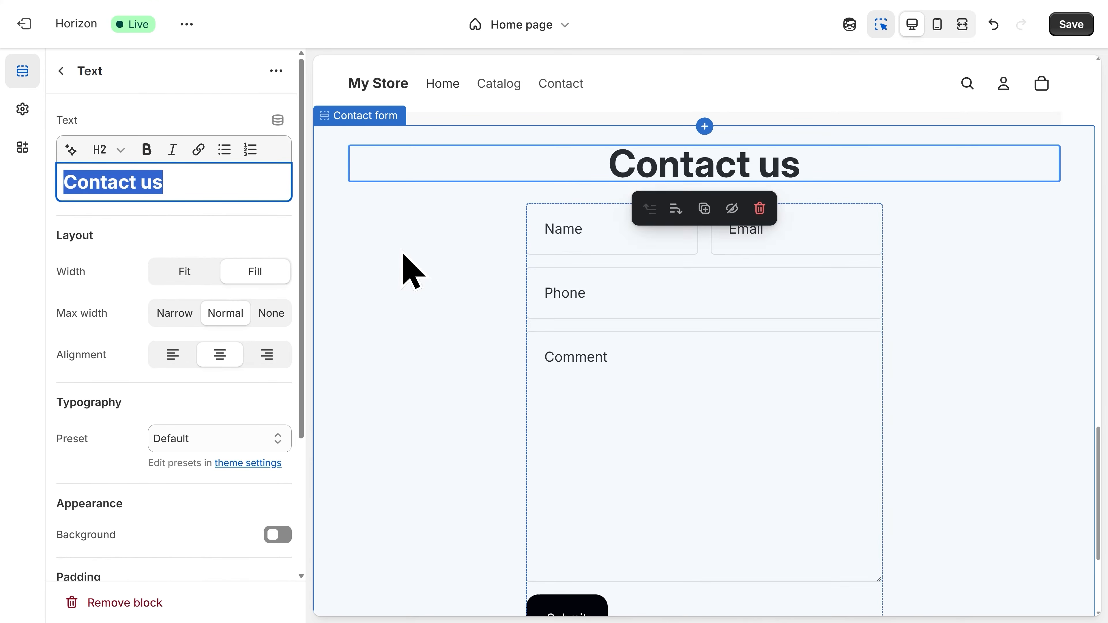
pyautogui.write('Place a Cus')
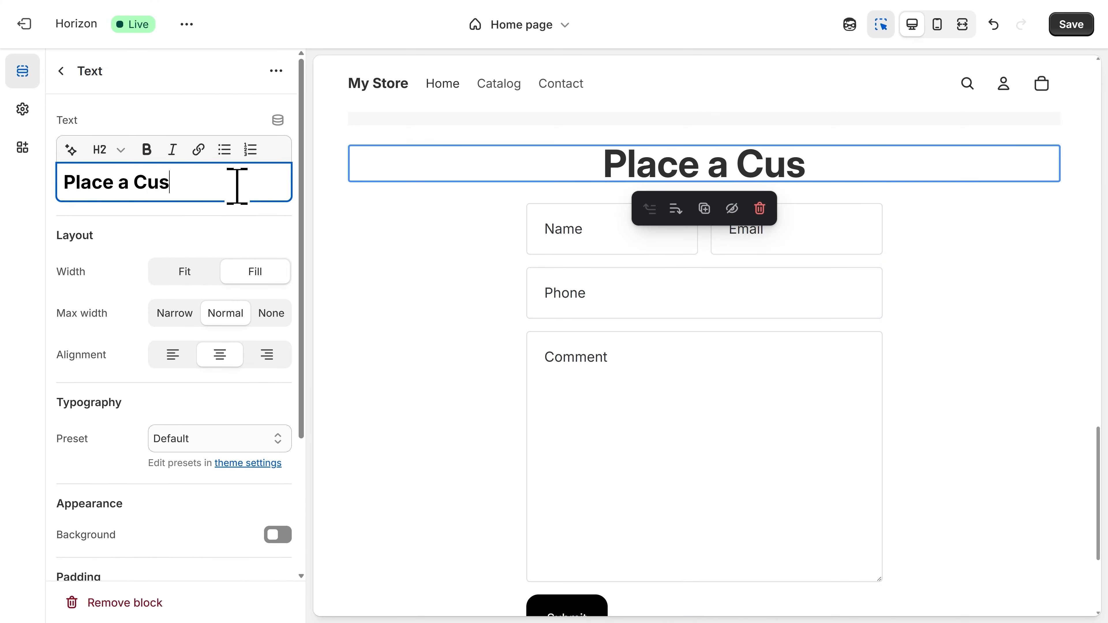